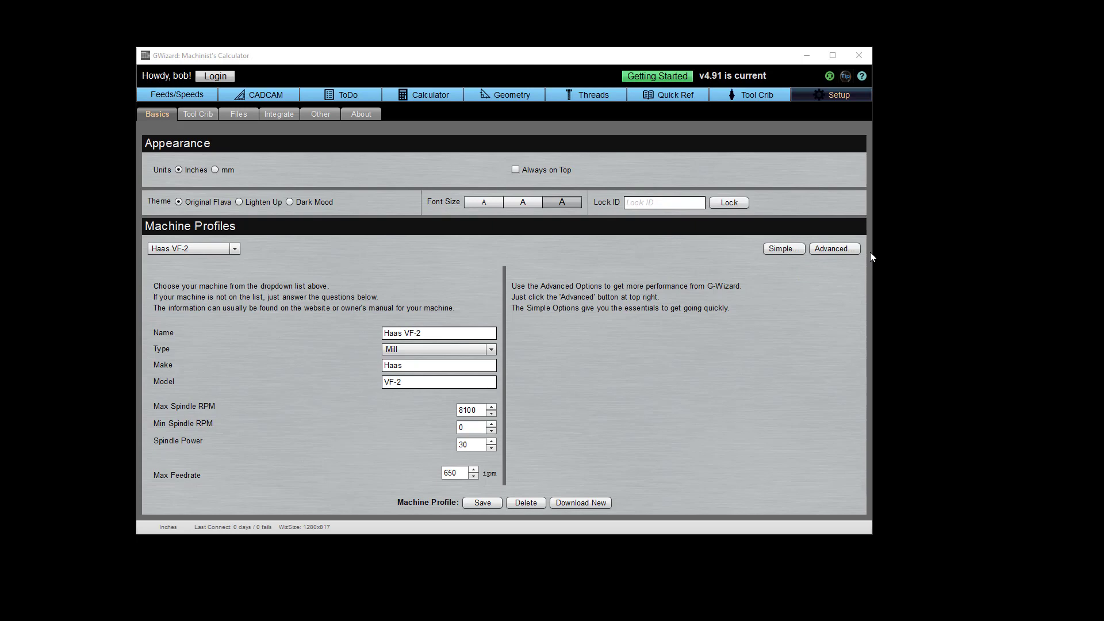
Expand the Haas VF-2 profile to its advanced fields, leaving spindle type CAT and size 40
click(845, 250)
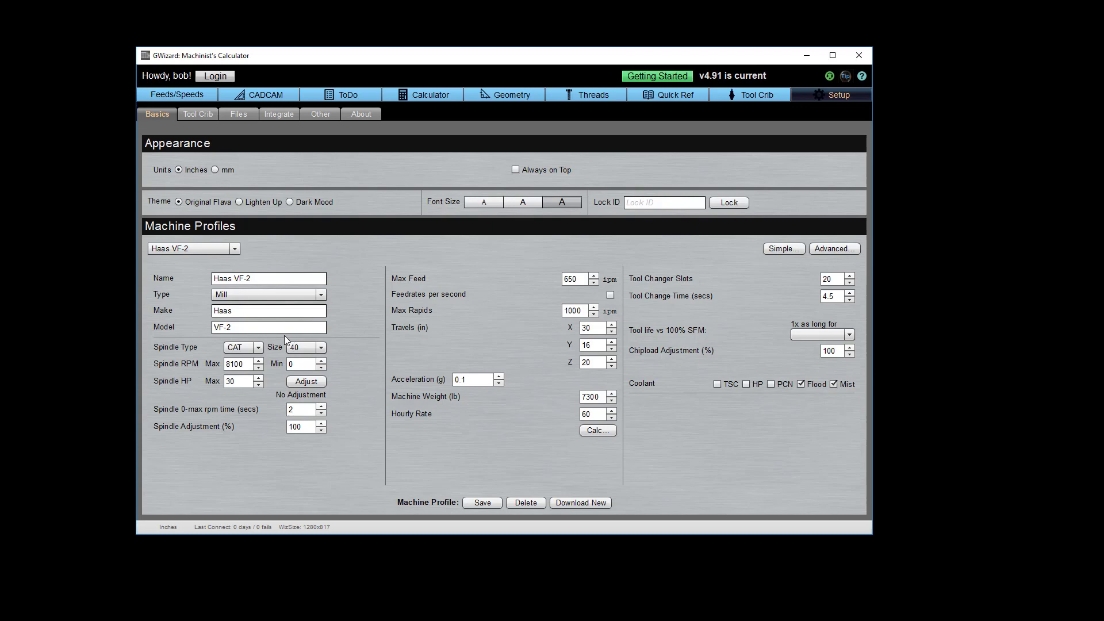
click(239, 350)
scroll(240, 392, down, 1)
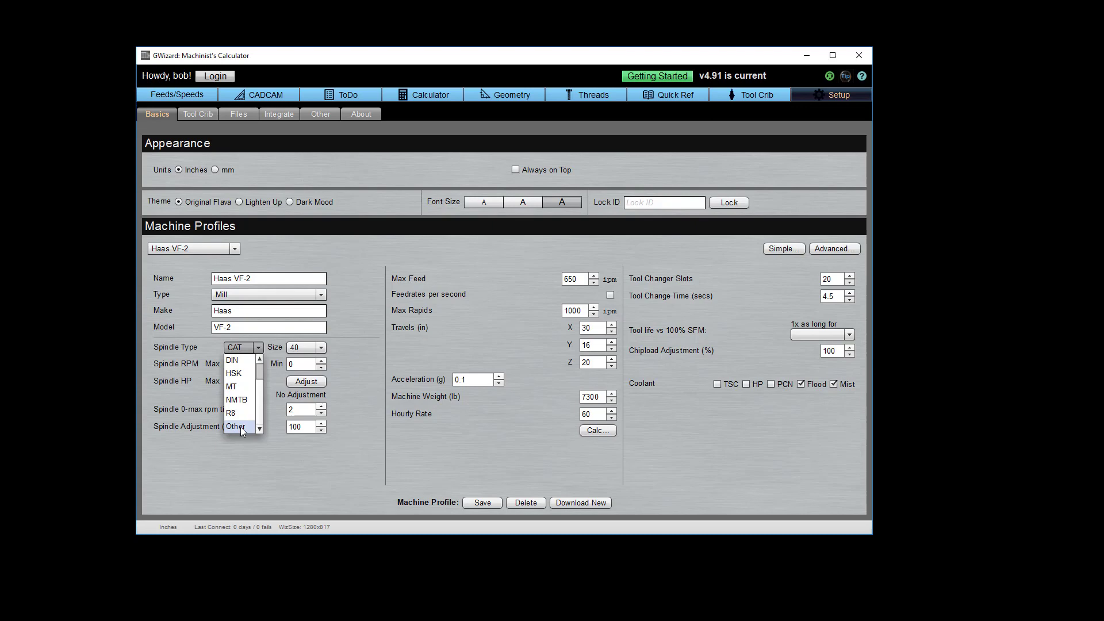
scroll(240, 426, up, 1)
click(261, 346)
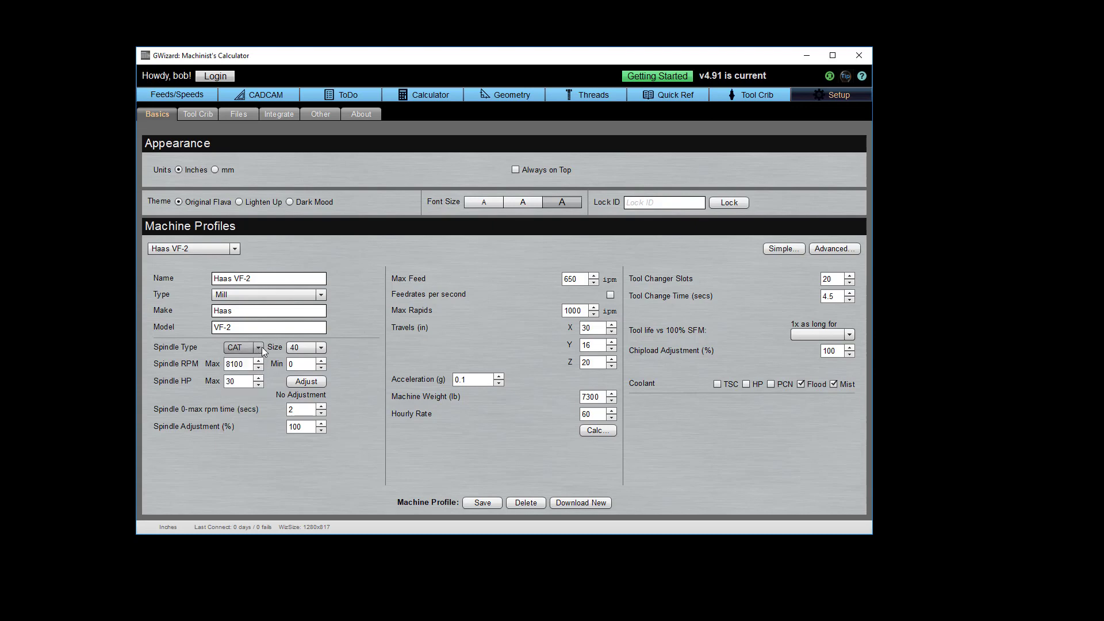
click(304, 349)
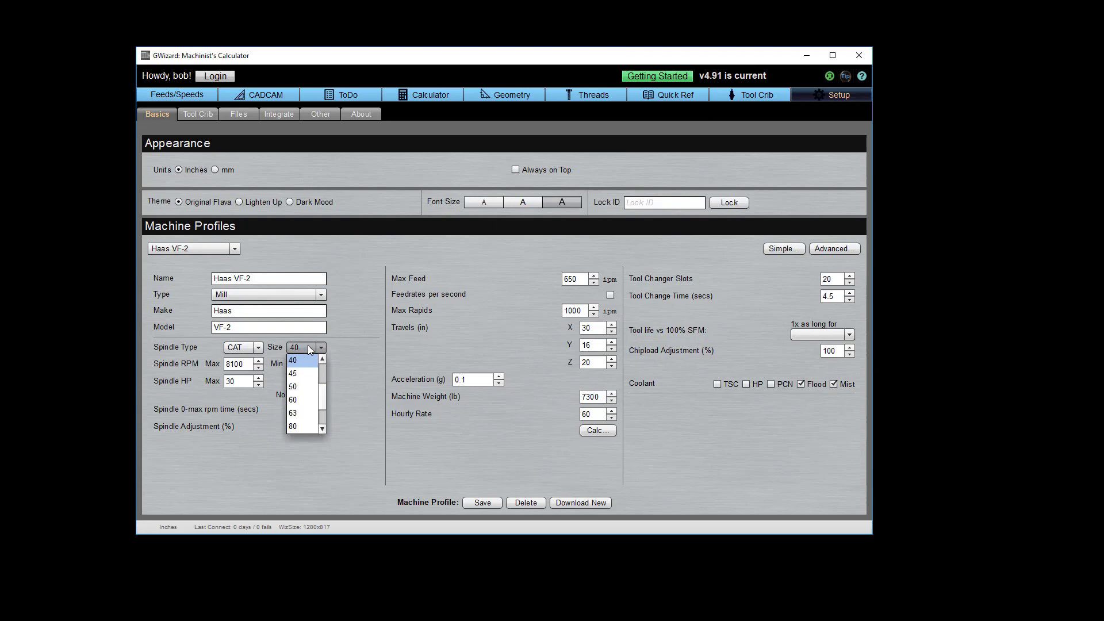
click(309, 349)
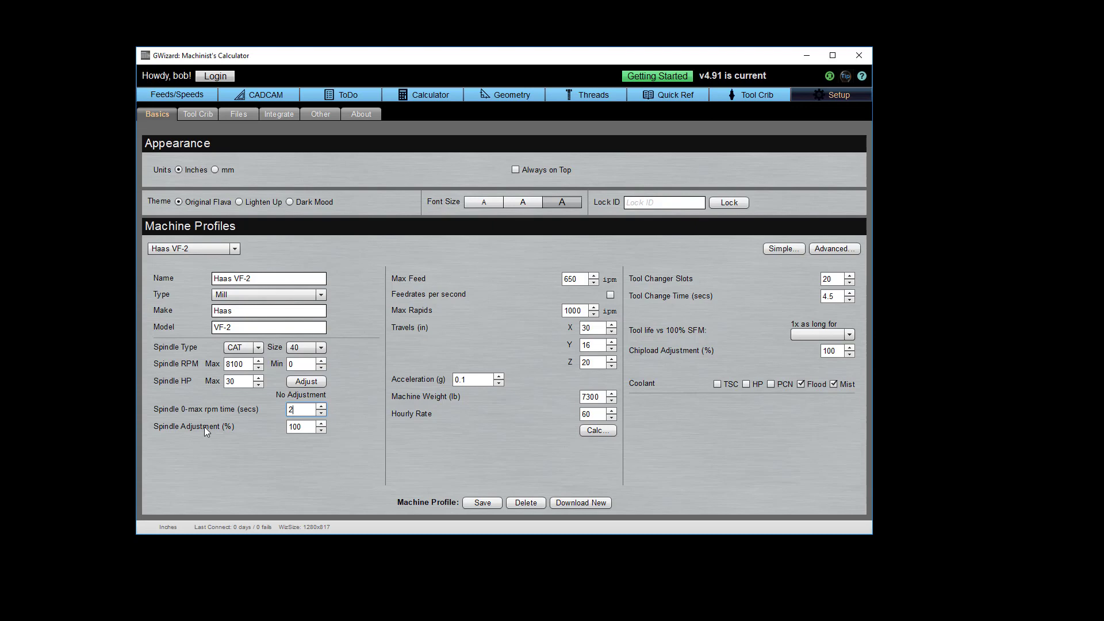
Choose Carbide for Tool life vs 100% SFM, with Spindle Adjustment returned to 100
double_click(297, 426)
text(80)
click(850, 334)
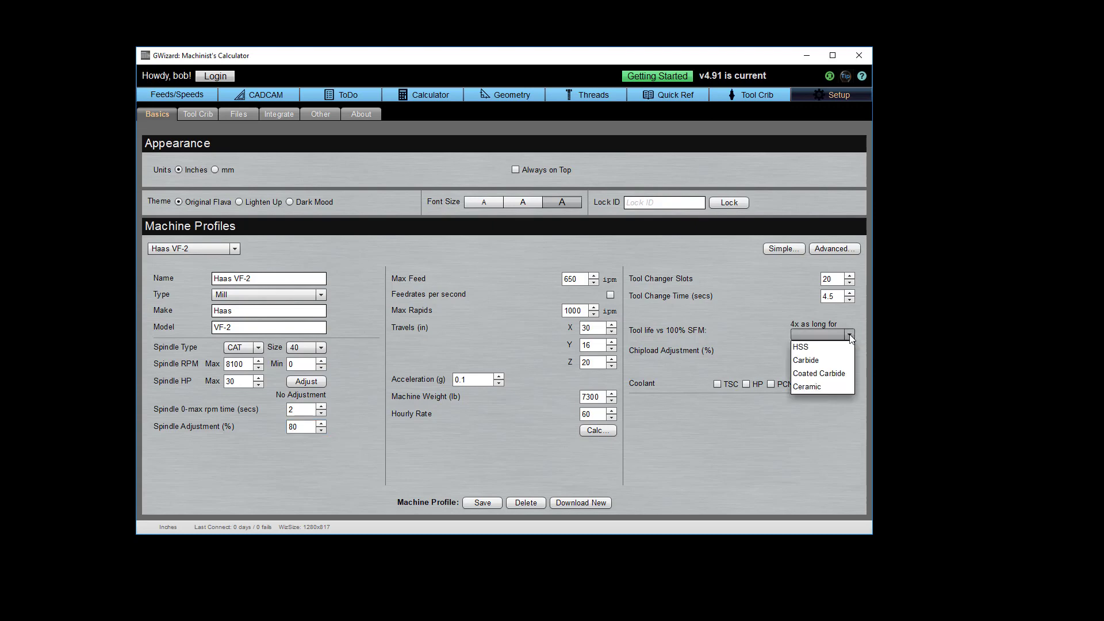
click(800, 360)
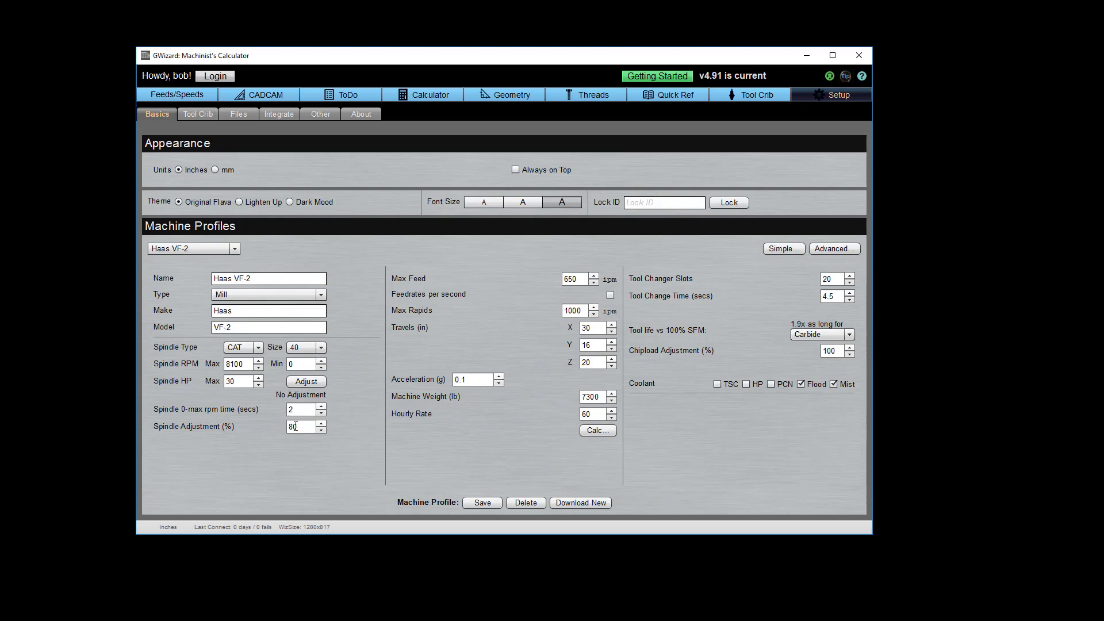
drag(294, 426, 278, 426)
text(100)
click(611, 295)
mouse_move(582, 310)
mouse_move(433, 378)
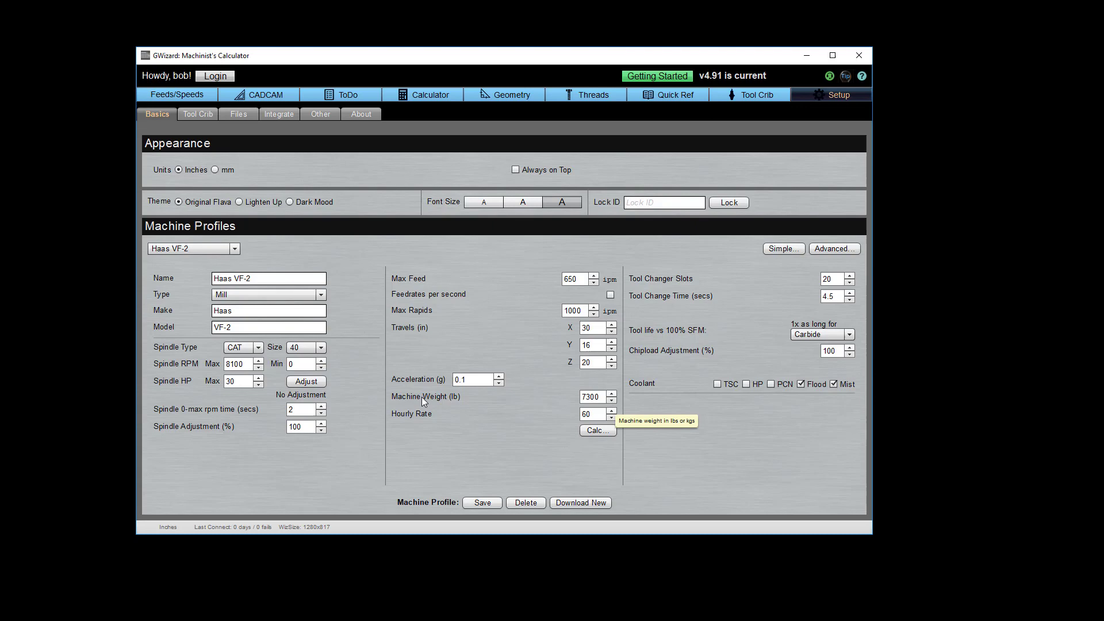
click(591, 431)
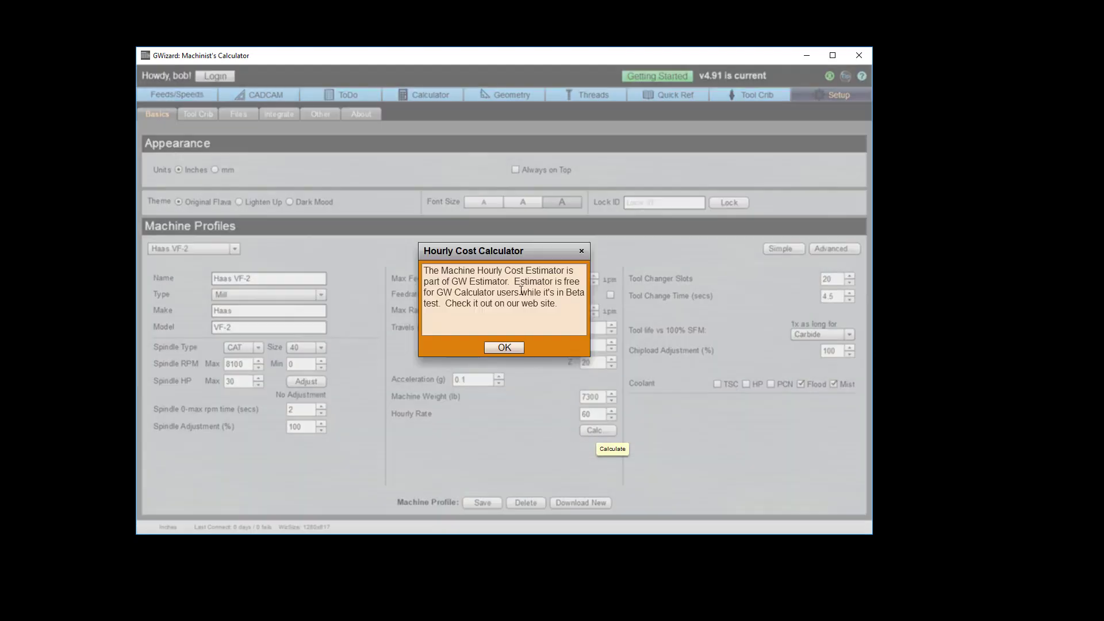
click(506, 352)
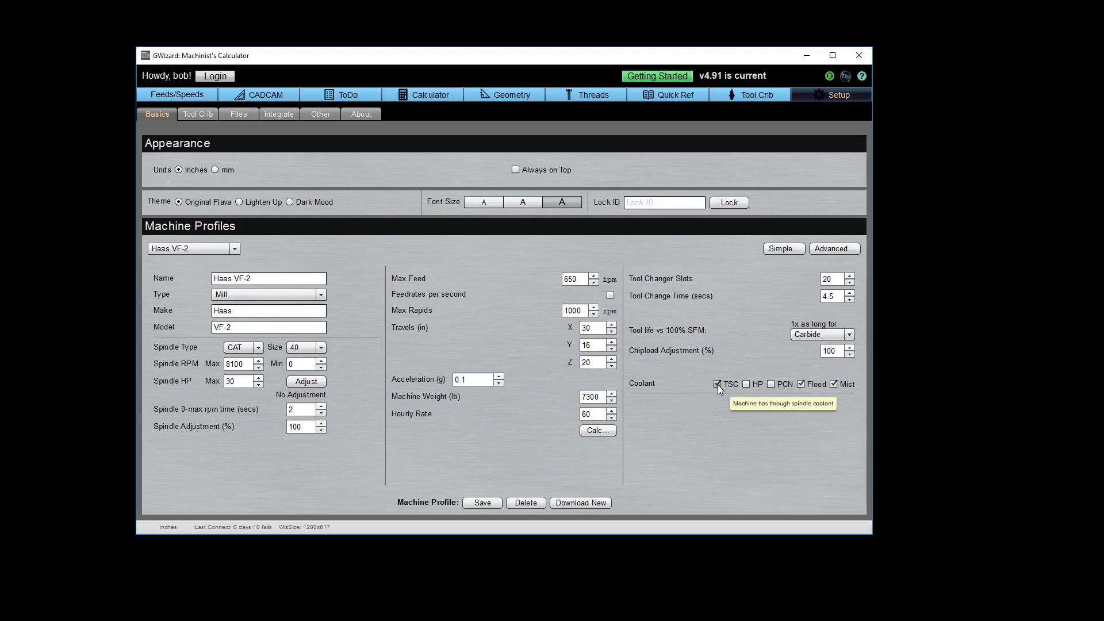
click(718, 384)
click(745, 385)
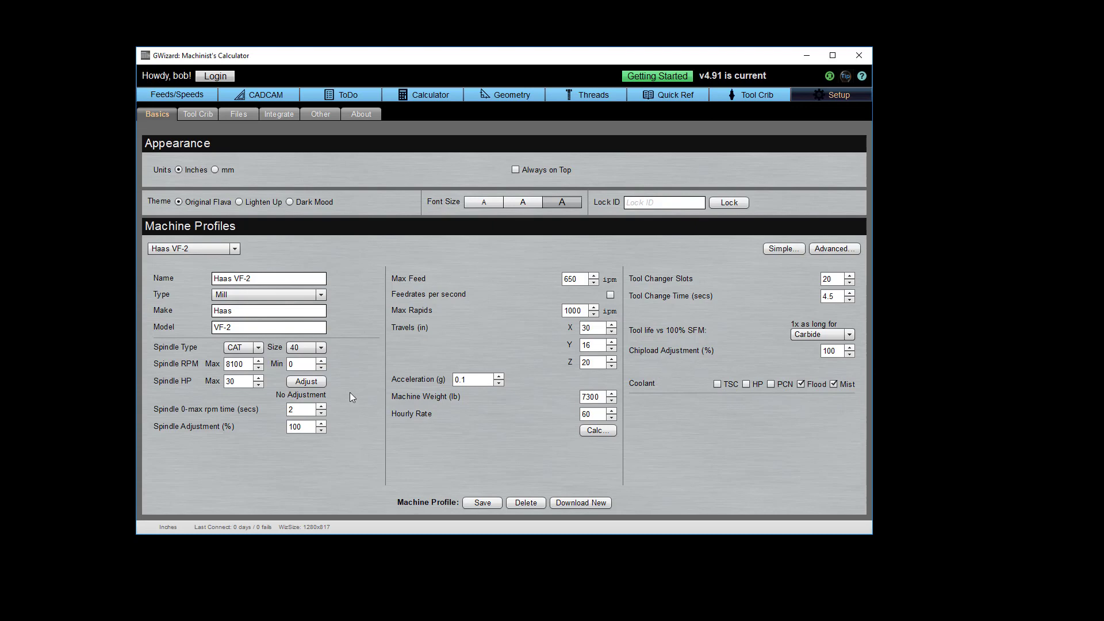
click(309, 384)
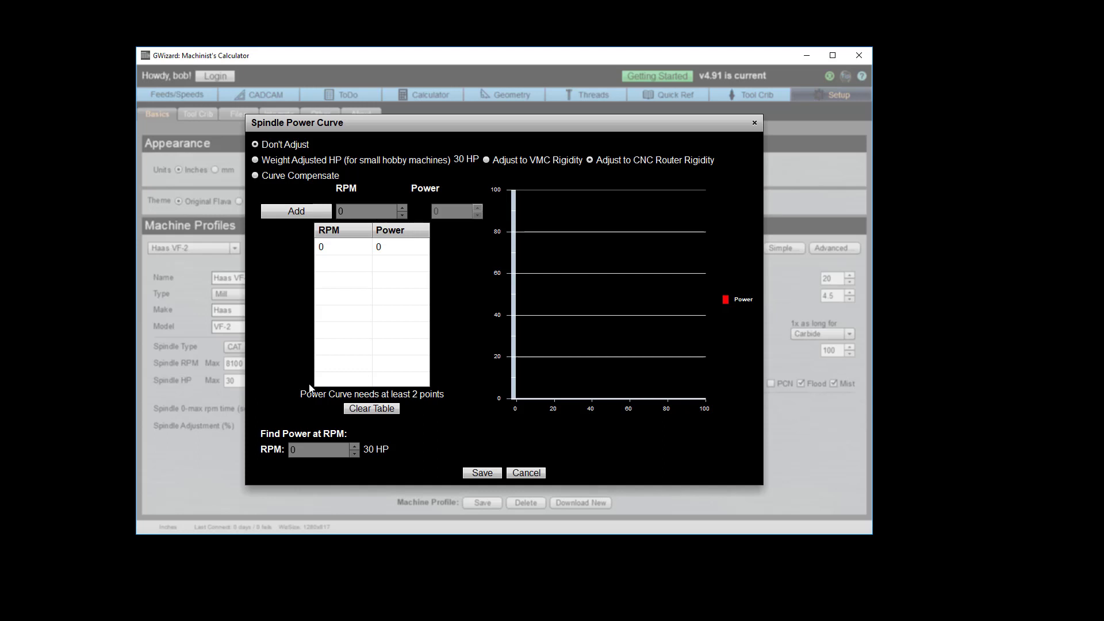
click(256, 161)
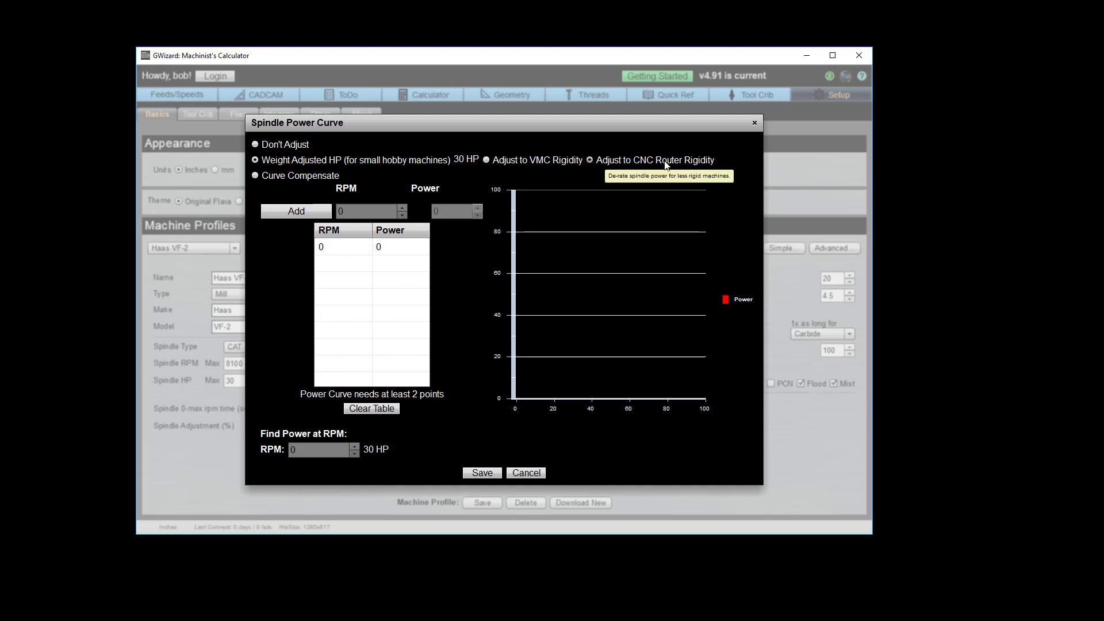
click(522, 472)
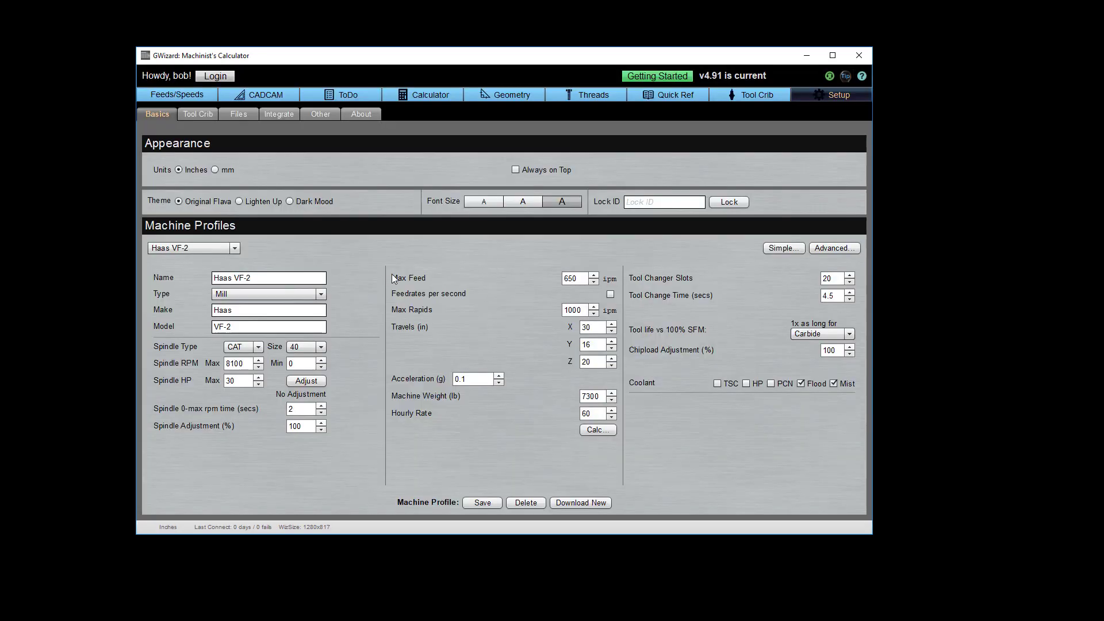
Load the Shapeoko 3 machine from the My Shop list
click(234, 250)
click(387, 156)
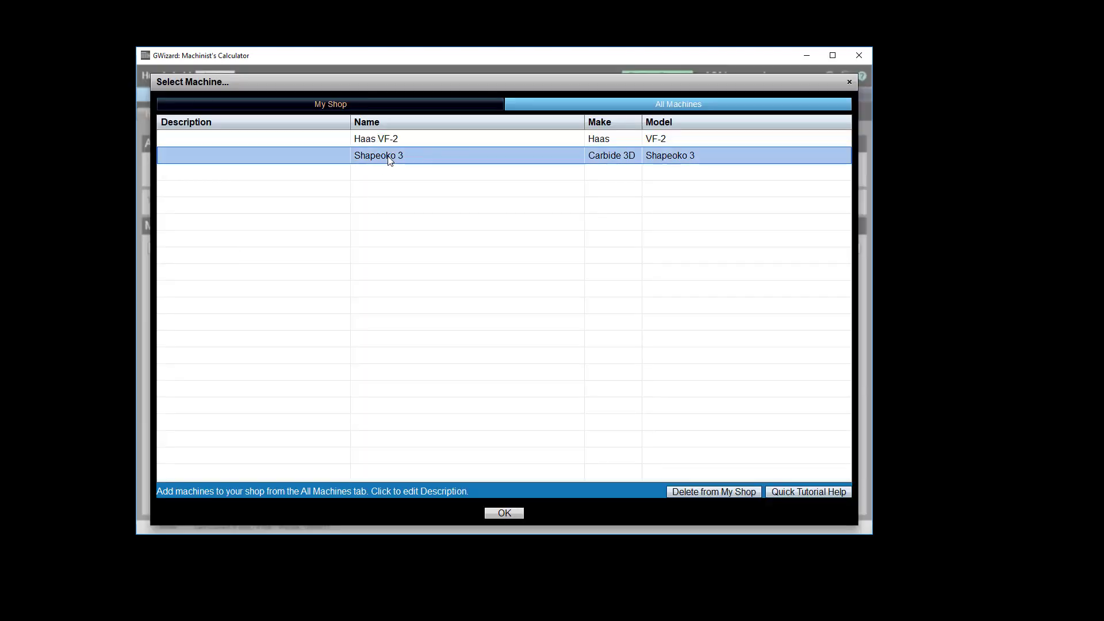
click(515, 512)
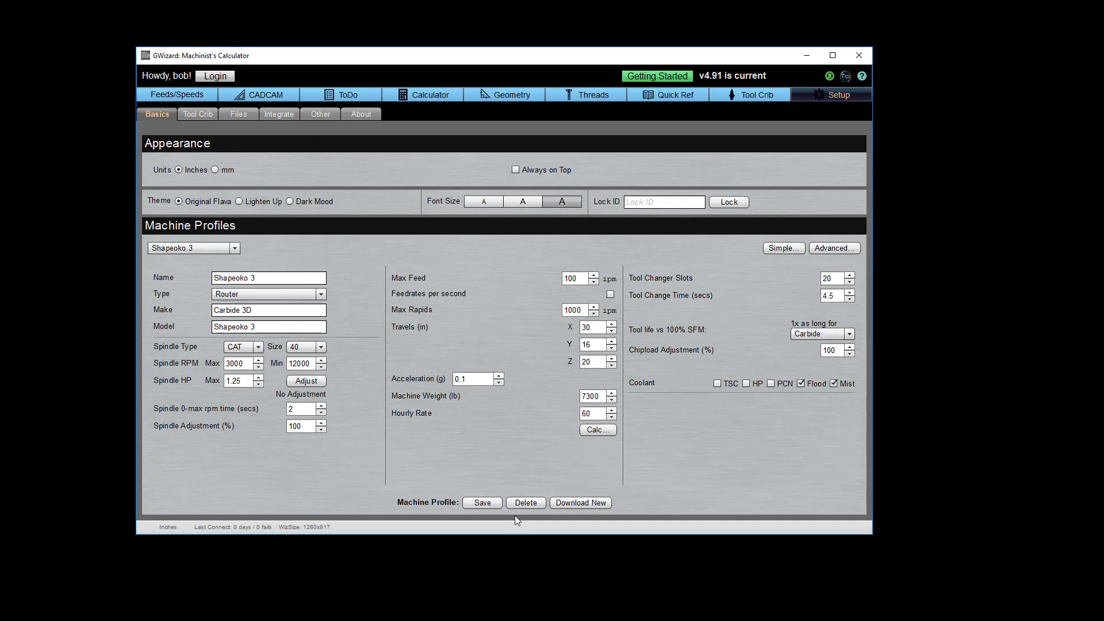
Add Shapeoko3 DWP611 from the full machine catalogue to My Shop and load it
click(233, 249)
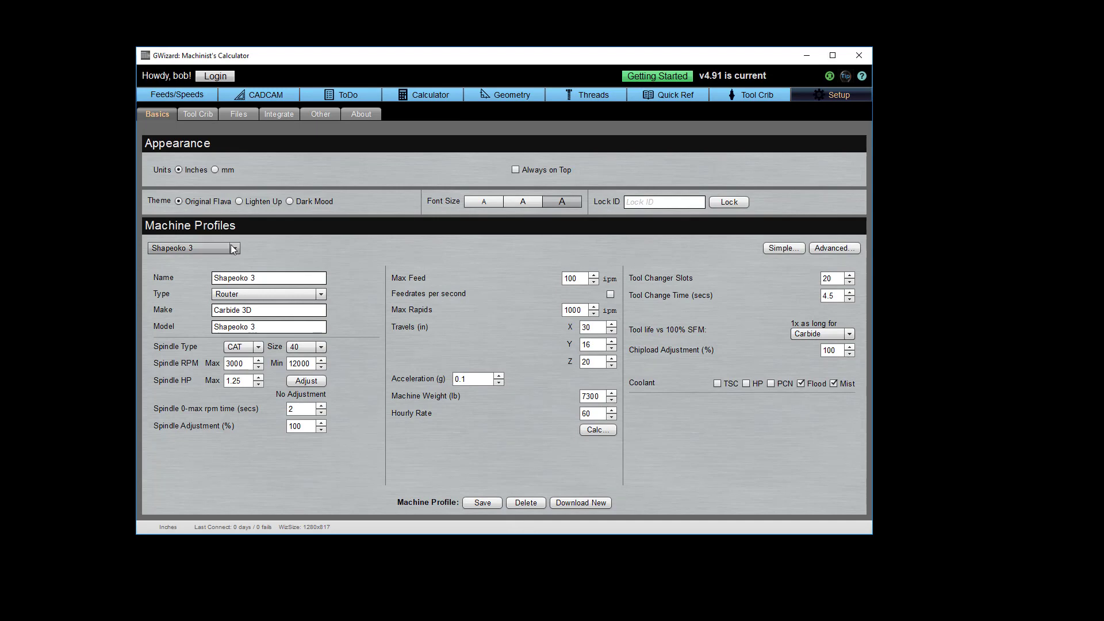
click(740, 109)
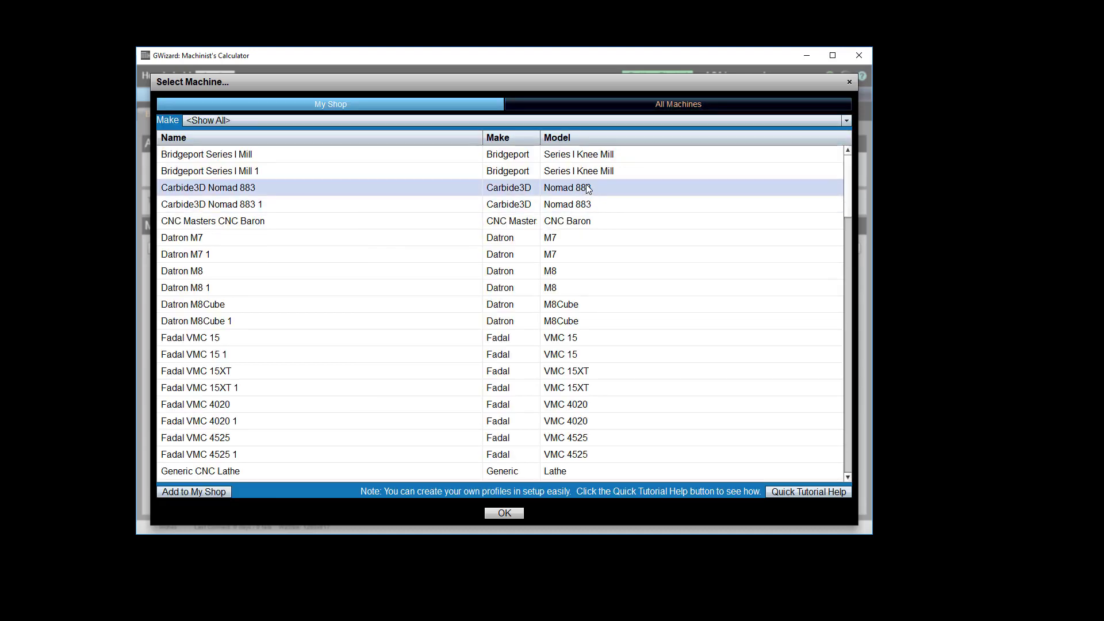
scroll(537, 251, down, 12)
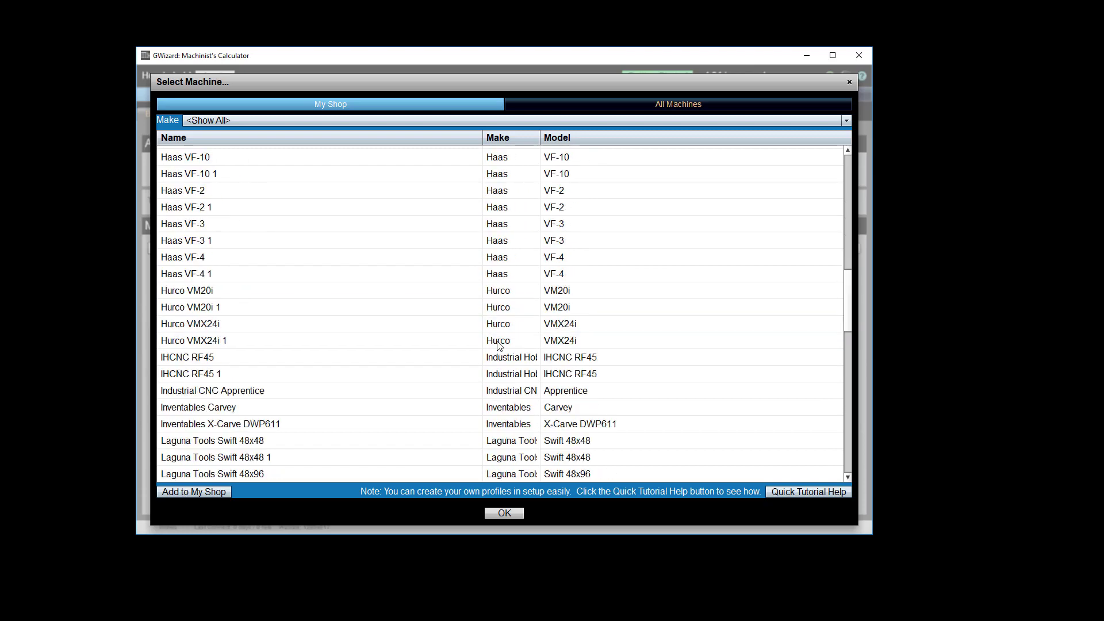
scroll(498, 344, down, 5)
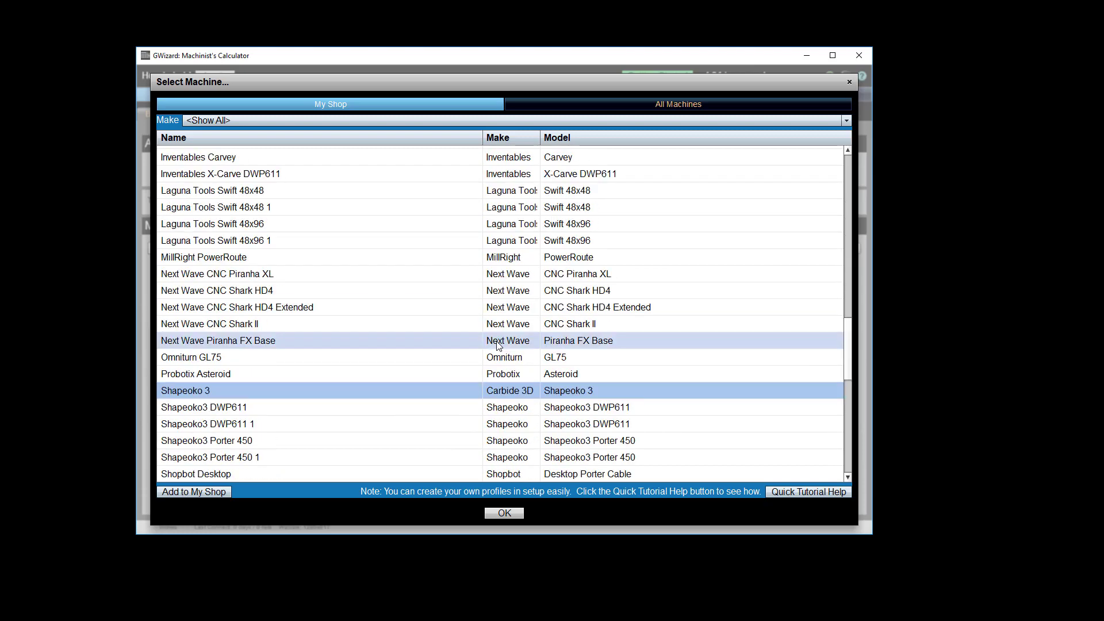
click(382, 409)
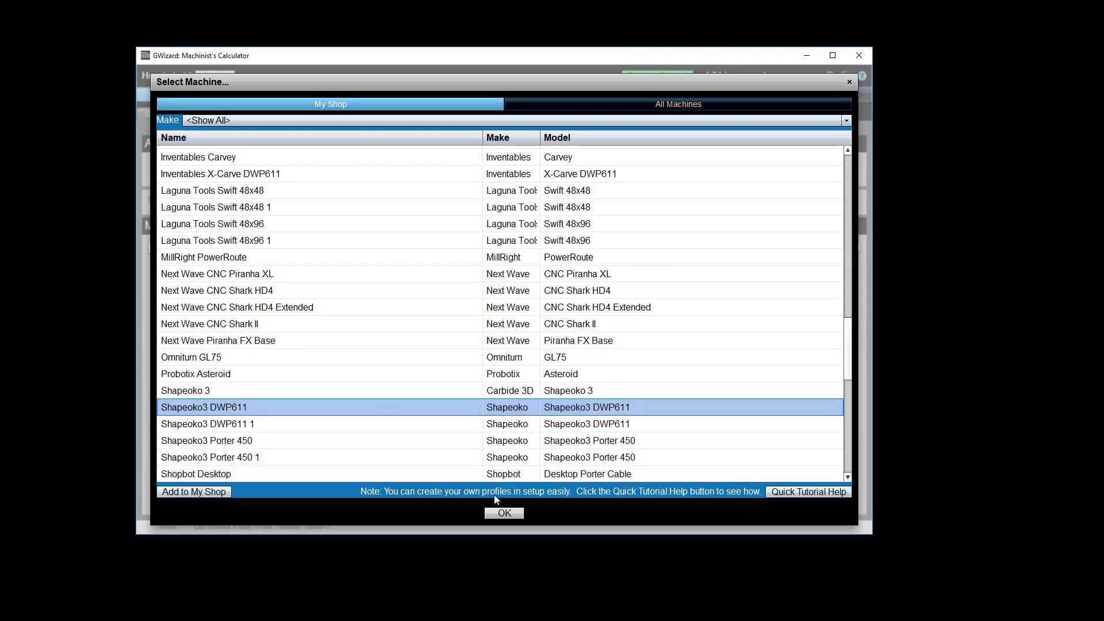
click(205, 493)
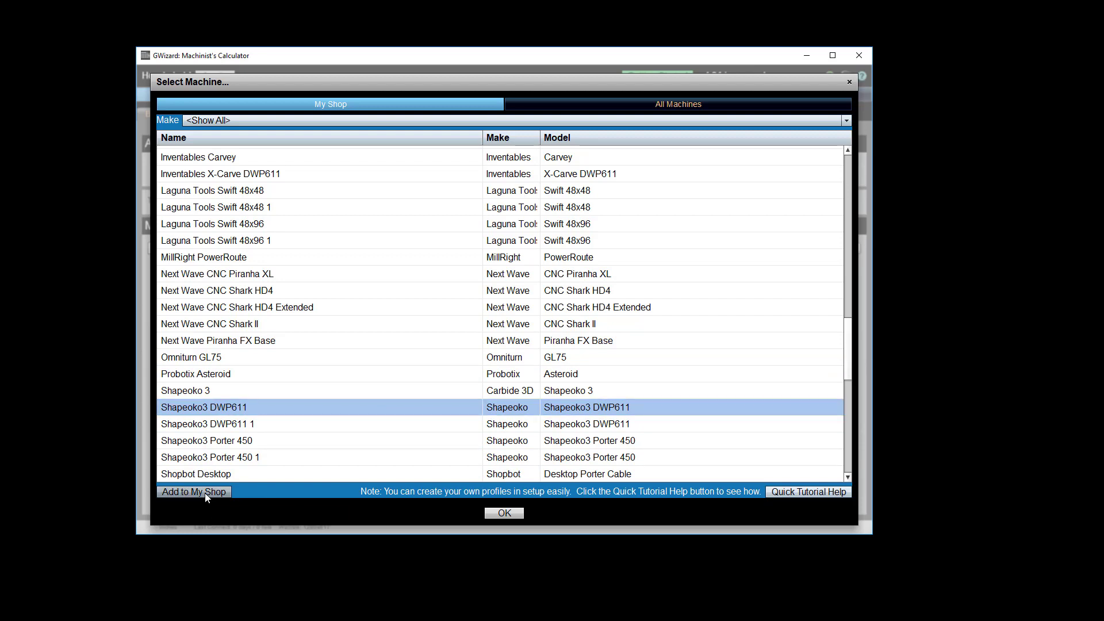
click(298, 102)
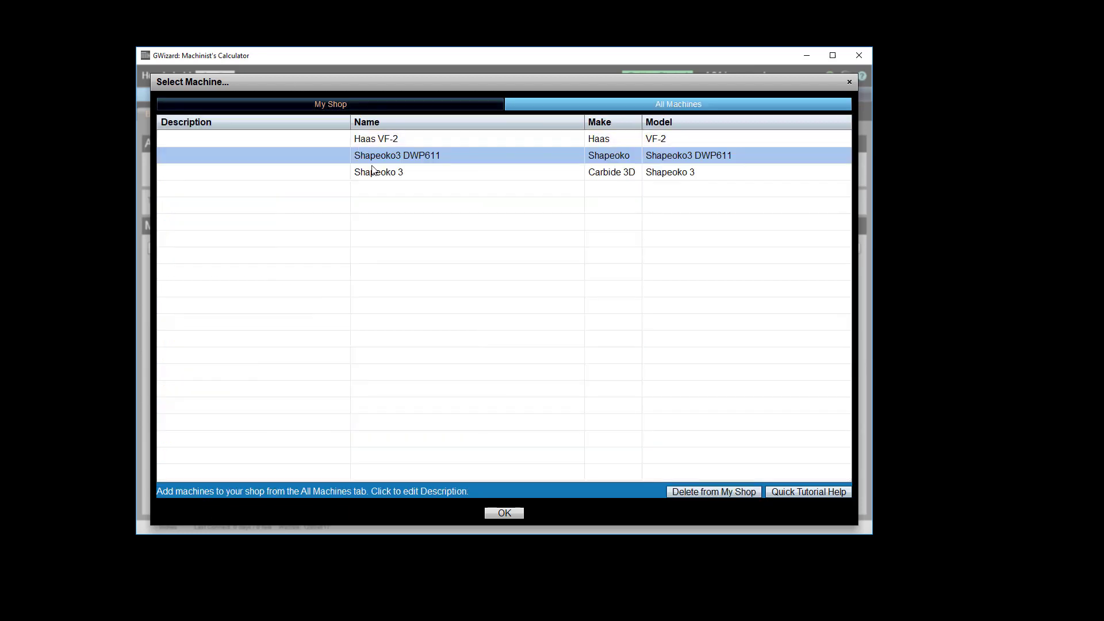
click(407, 162)
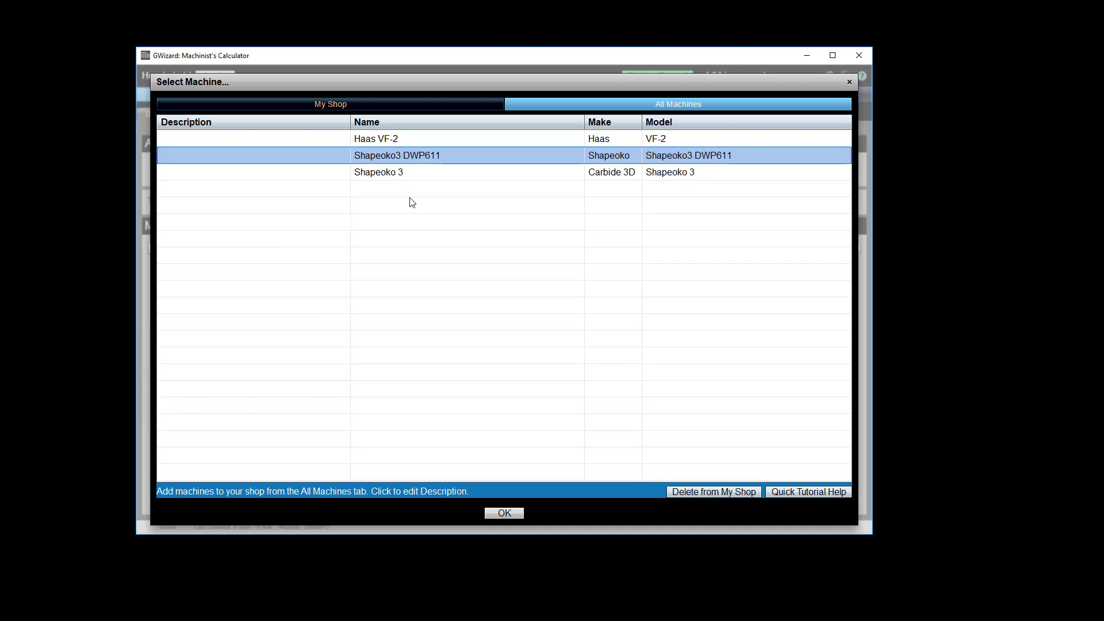
click(512, 512)
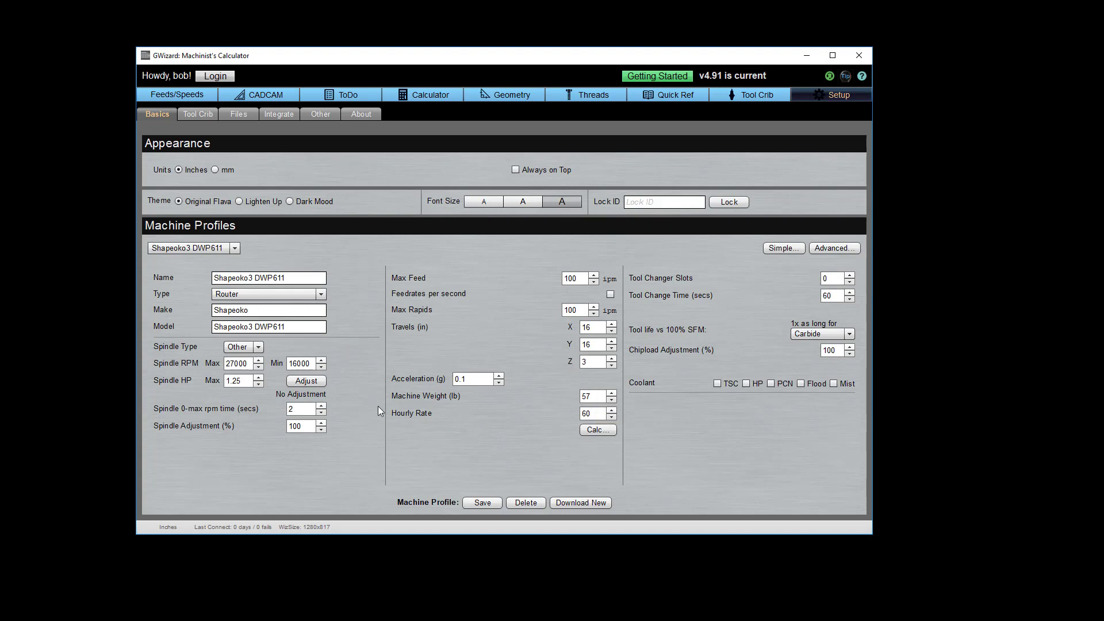
Save Weight Adjusted HP as the spindle power and check the Feeds/Speeds result
click(305, 380)
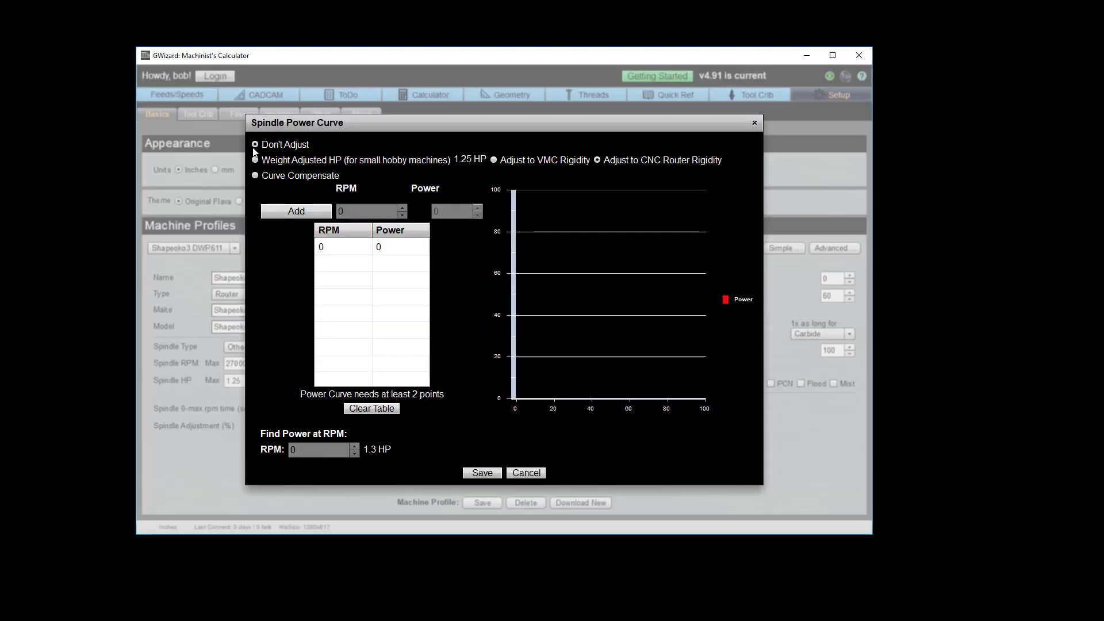
click(255, 160)
click(489, 472)
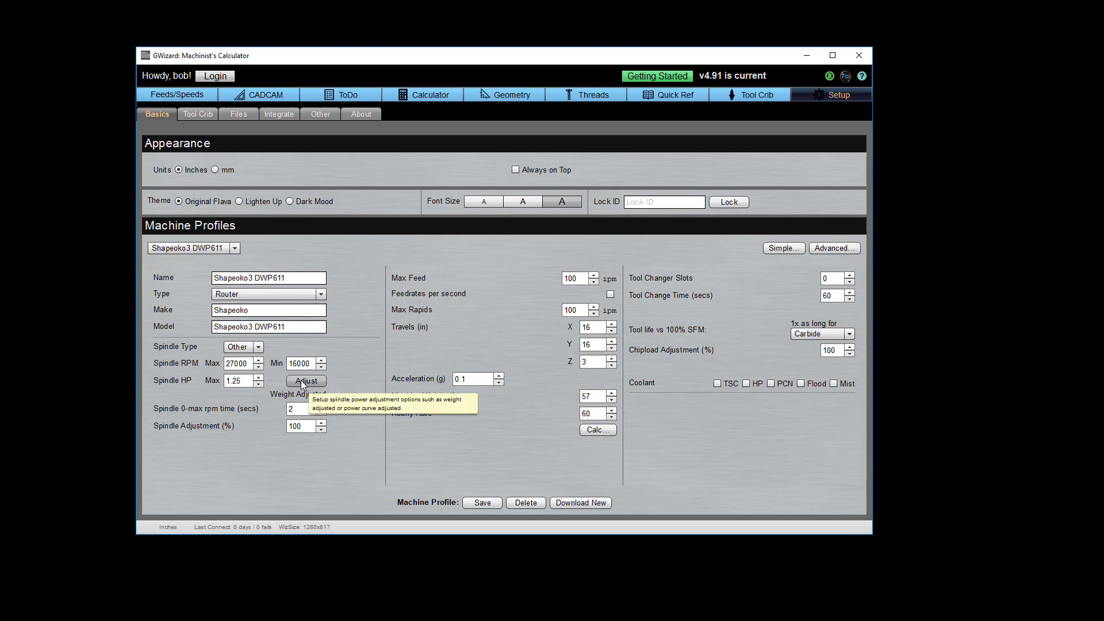
click(184, 96)
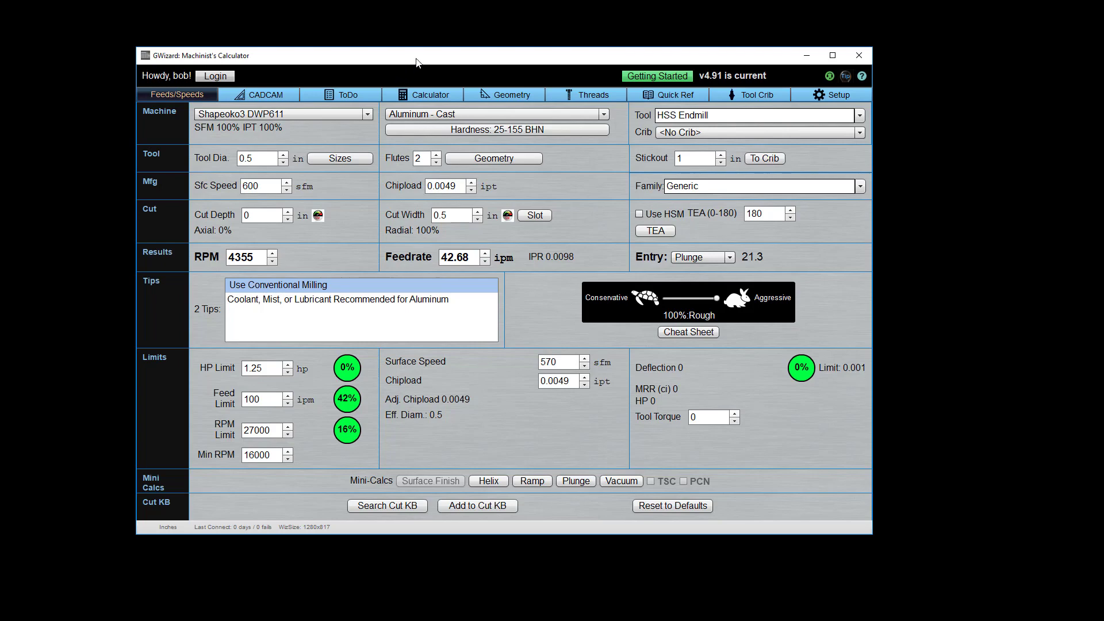
click(832, 95)
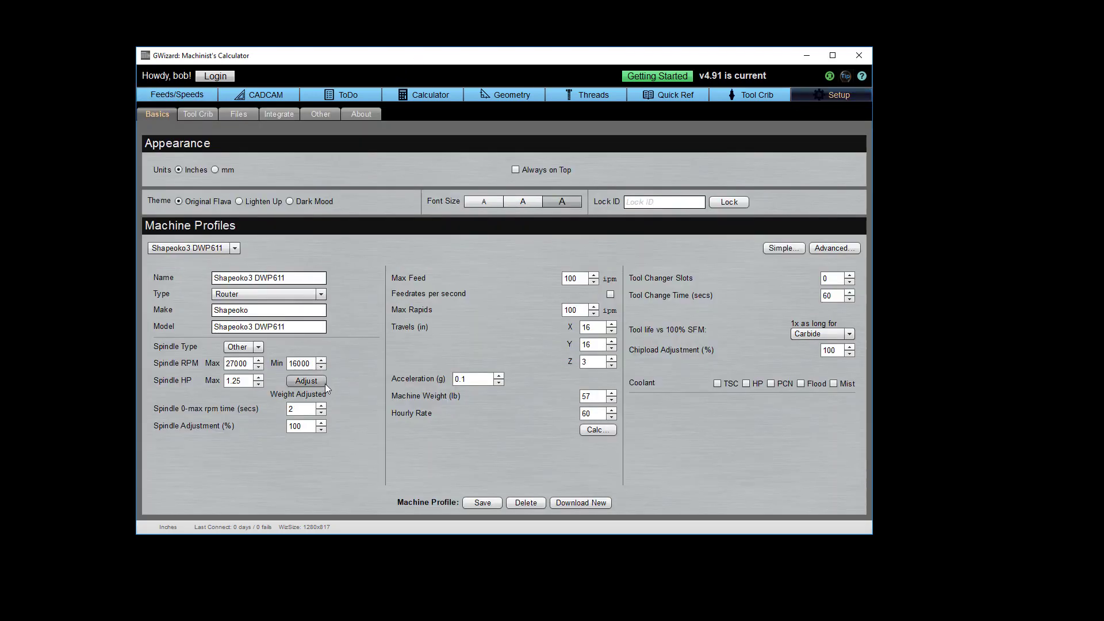
Choose Curve Compensate for spindle power, look up 10000 RPM, and enter 1.3 as power
click(306, 381)
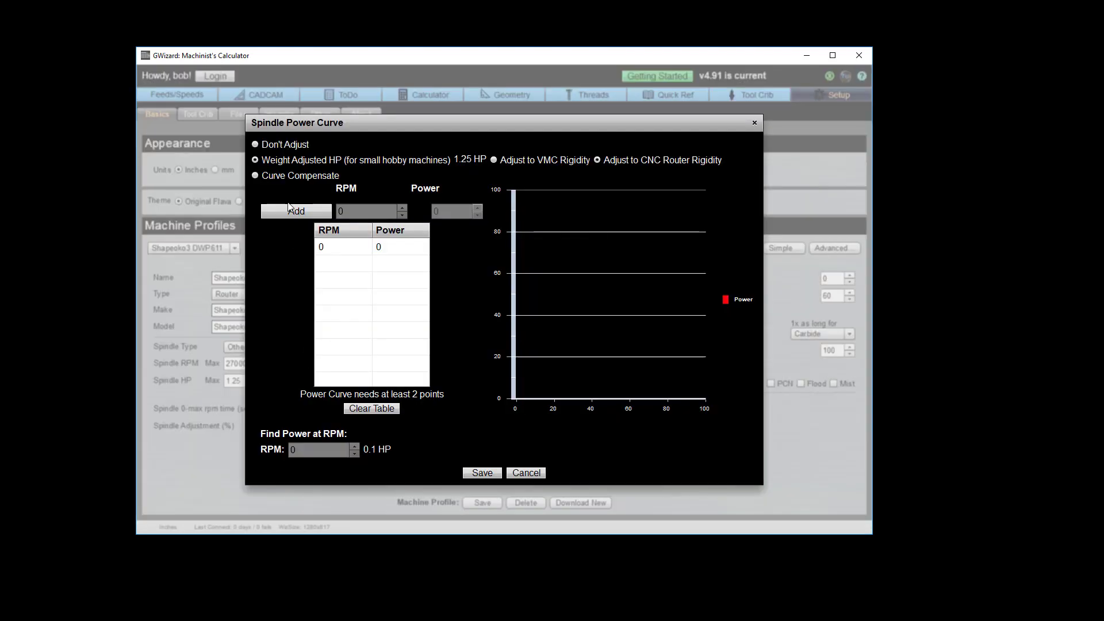
click(254, 176)
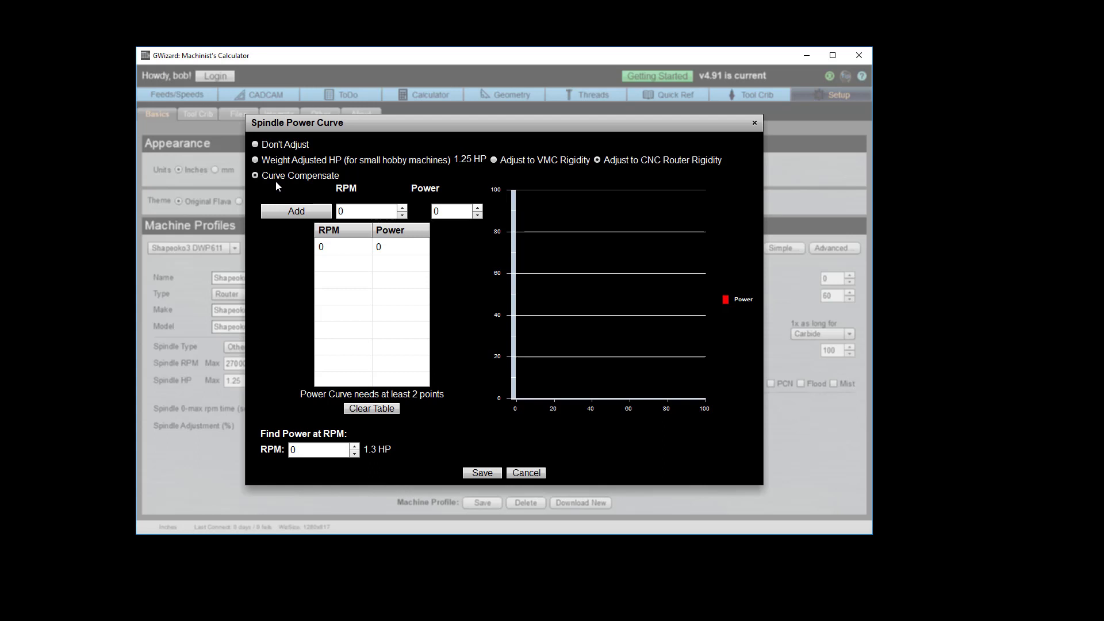
double_click(299, 449)
text(10000)
click(436, 213)
text(1.3)
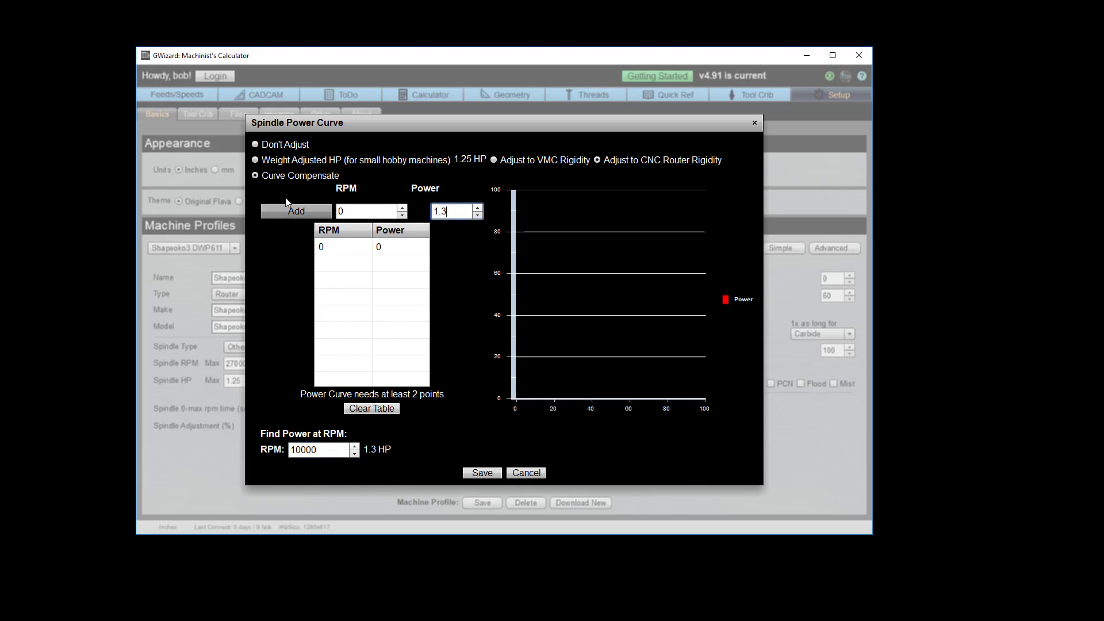
Add power-curve points 0 RPM/1.3, 10000 RPM/1.1 and 15000 RPM/1
click(301, 208)
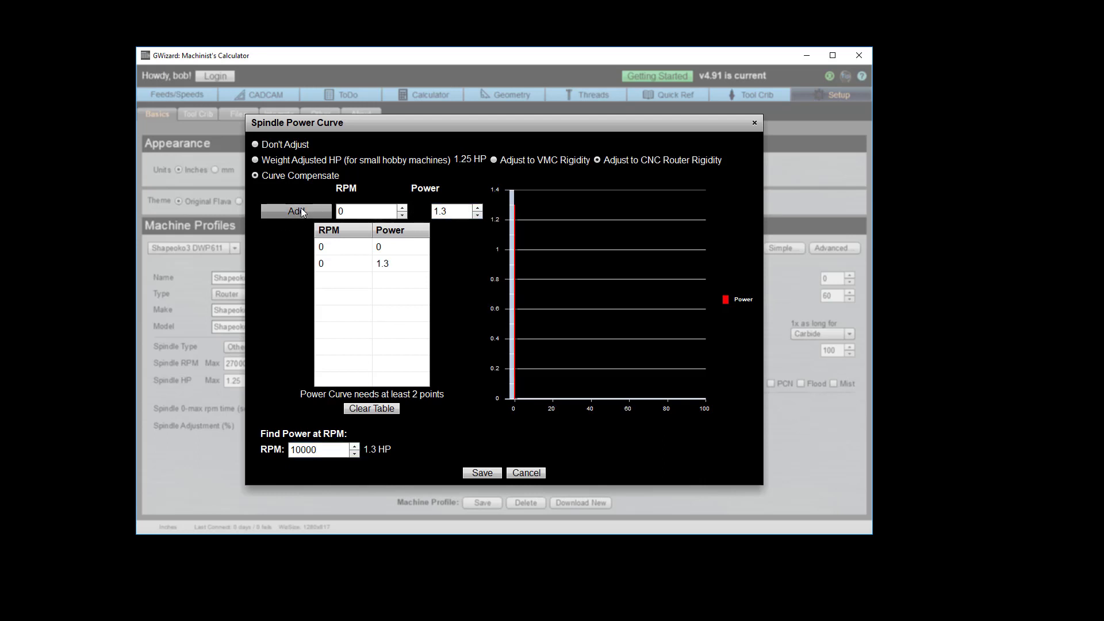
click(388, 215)
text(1000)
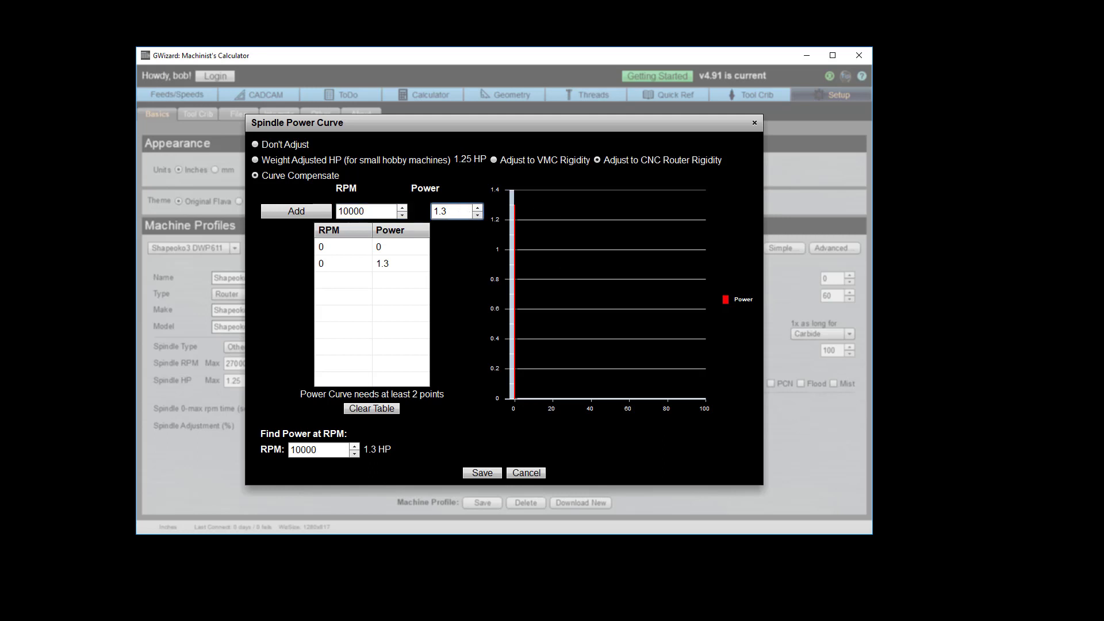
key(BackSpace)
text(1)
click(309, 212)
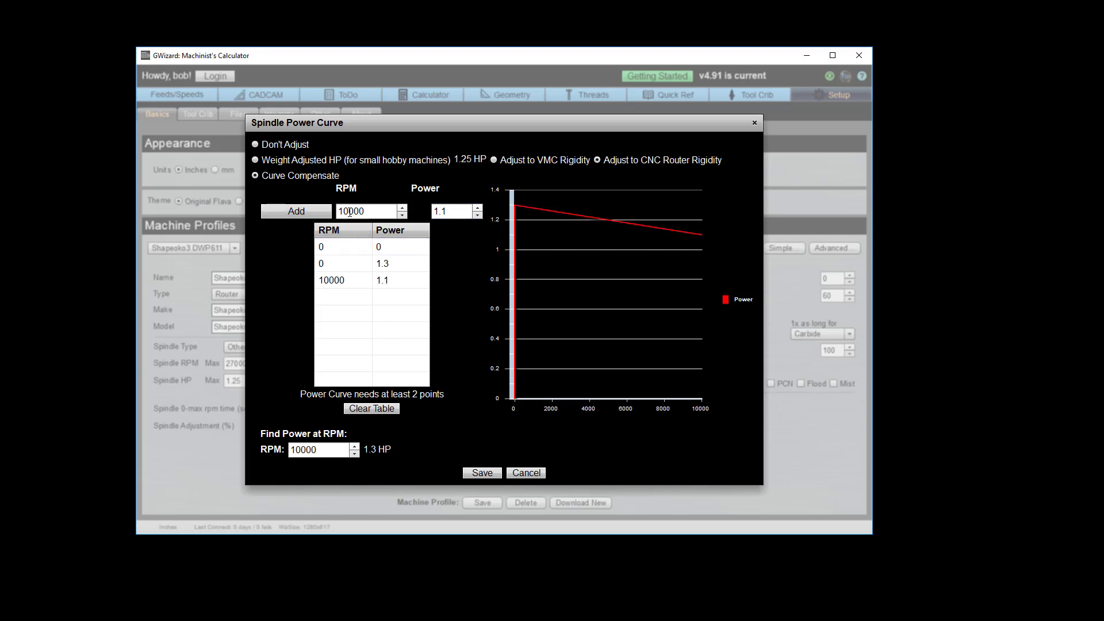
click(349, 211)
key(BackSpace)
text(5)
click(470, 212)
key(BackSpace)
key(BackSpace)
click(296, 212)
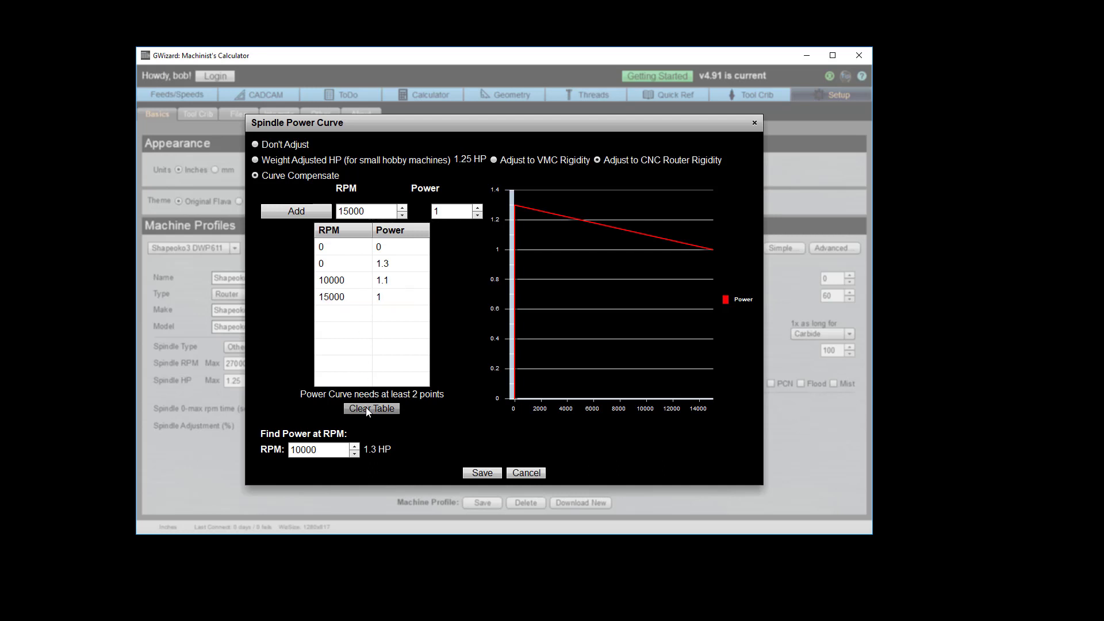
Save the spindle power curve and return the Shapeoko3 DWP611 profile to Simple view
click(478, 475)
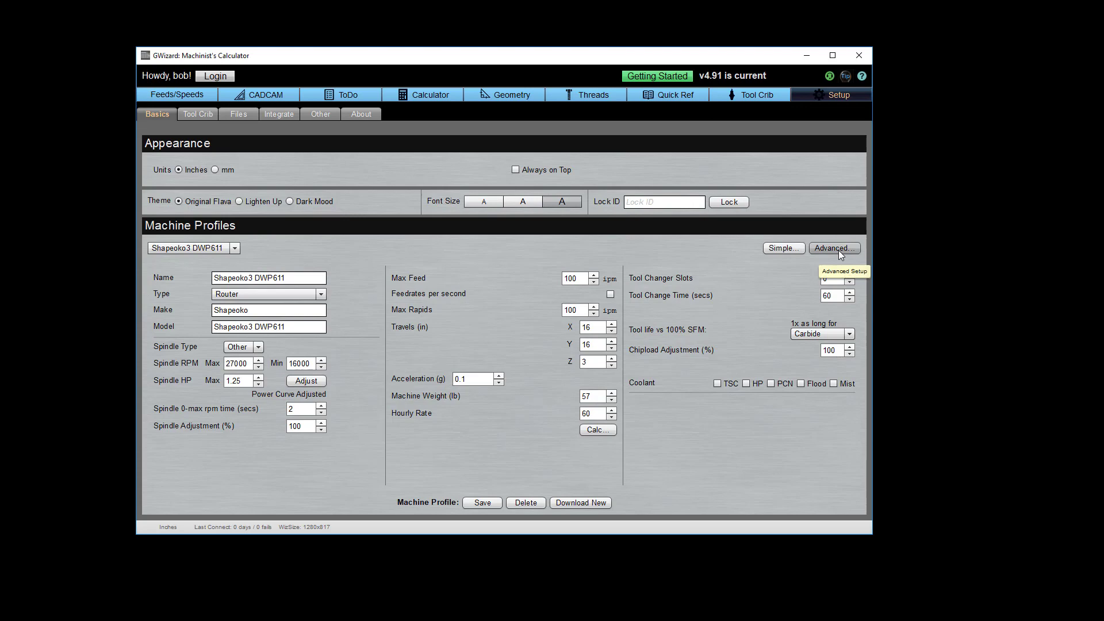
click(773, 250)
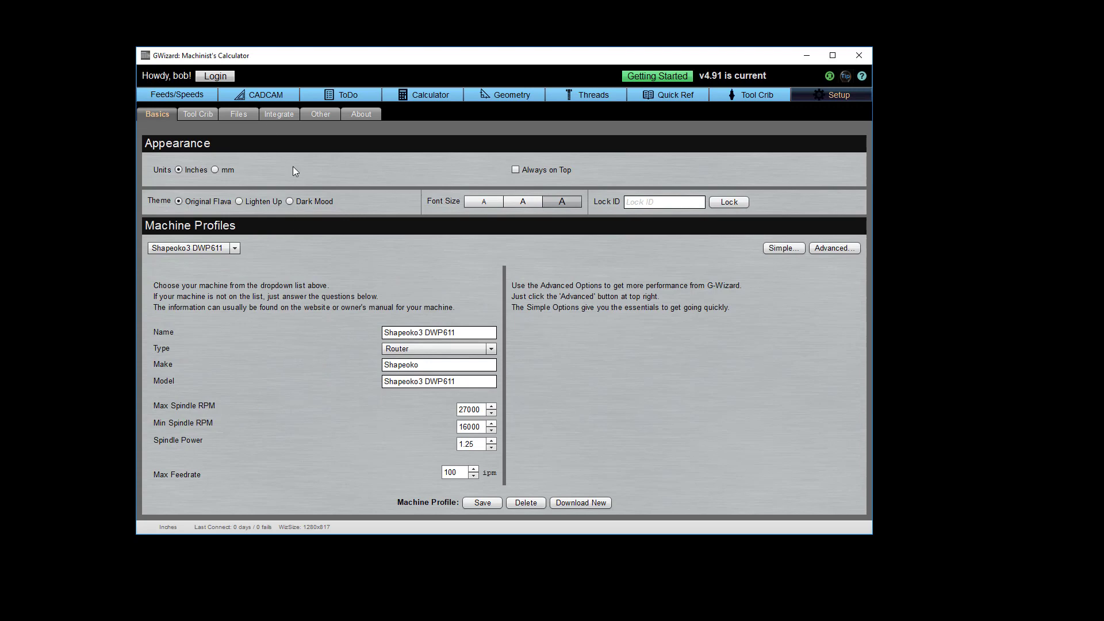
Open Setup > Files and highlight the Preferences Folder, Application Folder and Server URL
click(237, 114)
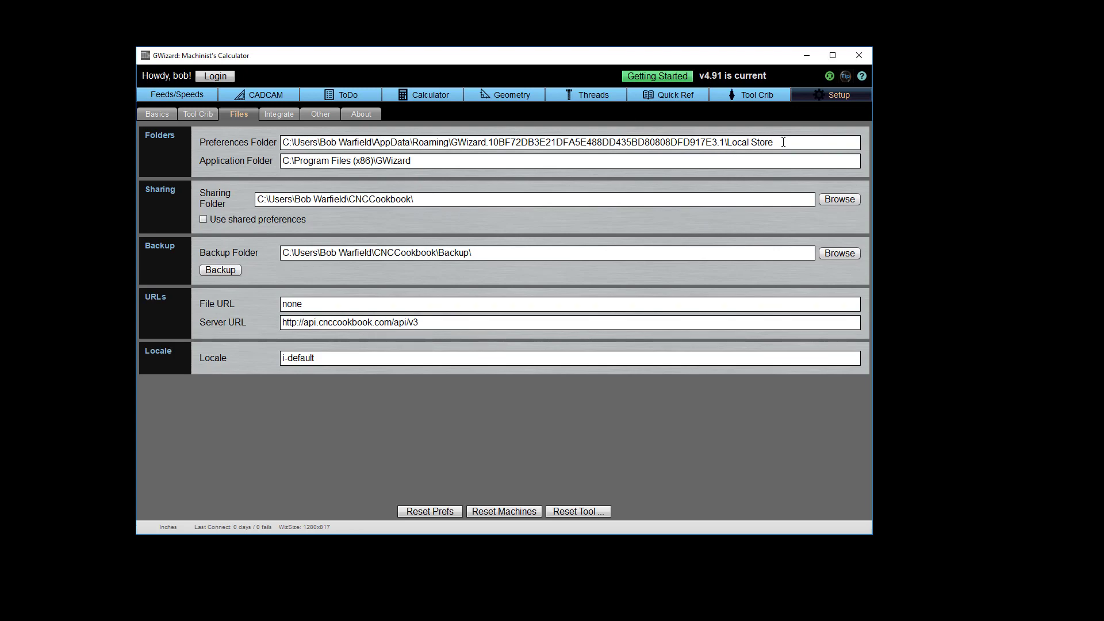
drag(783, 142, 214, 132)
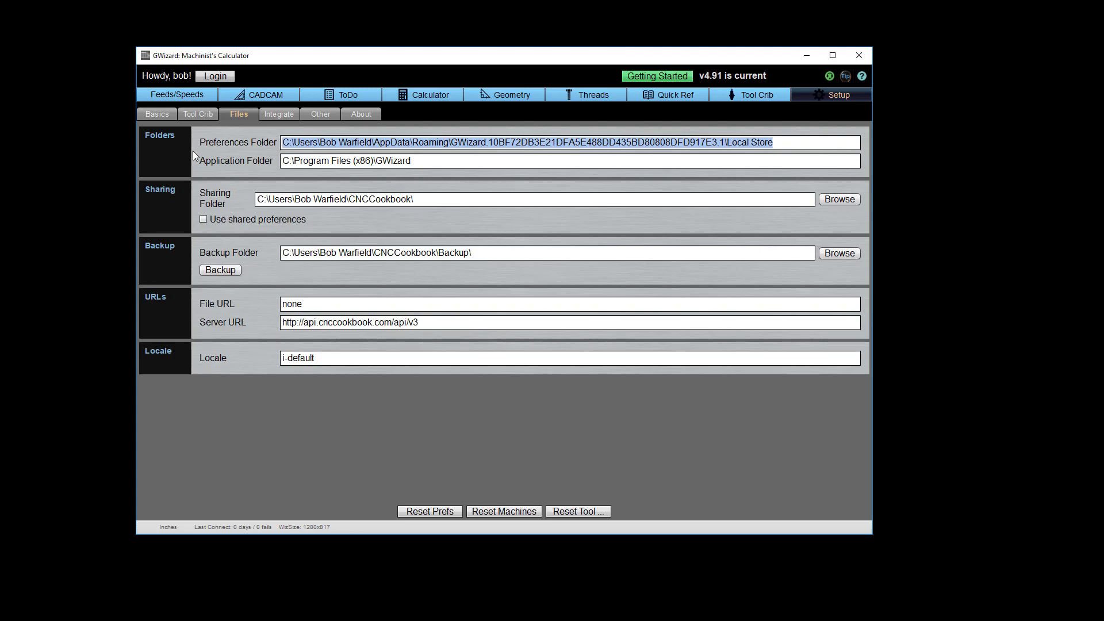
drag(444, 159, 264, 164)
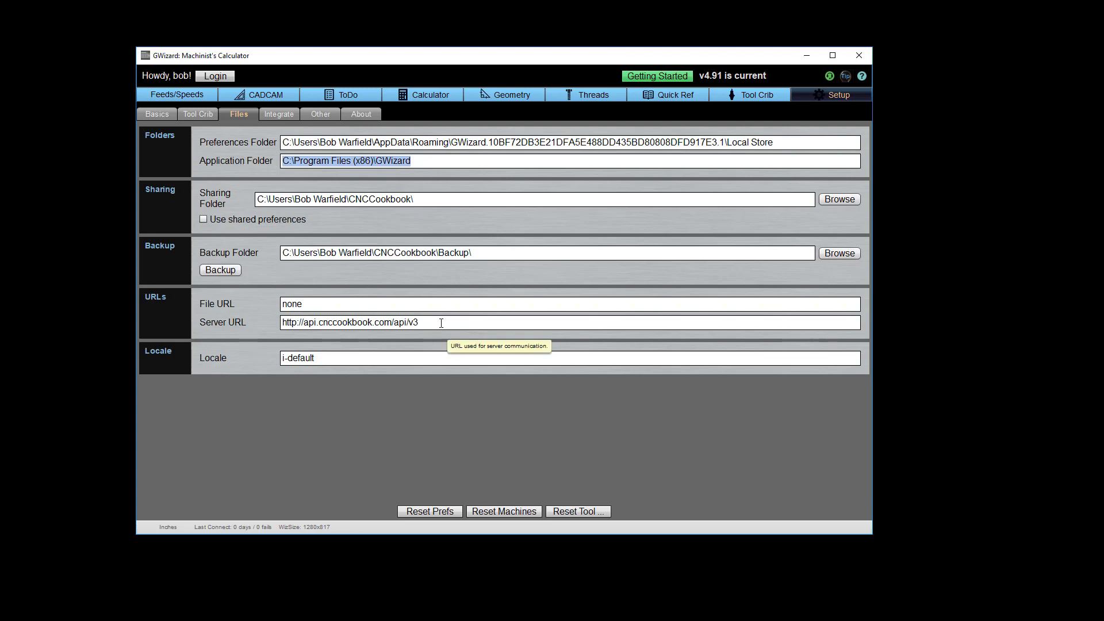
drag(428, 324, 265, 330)
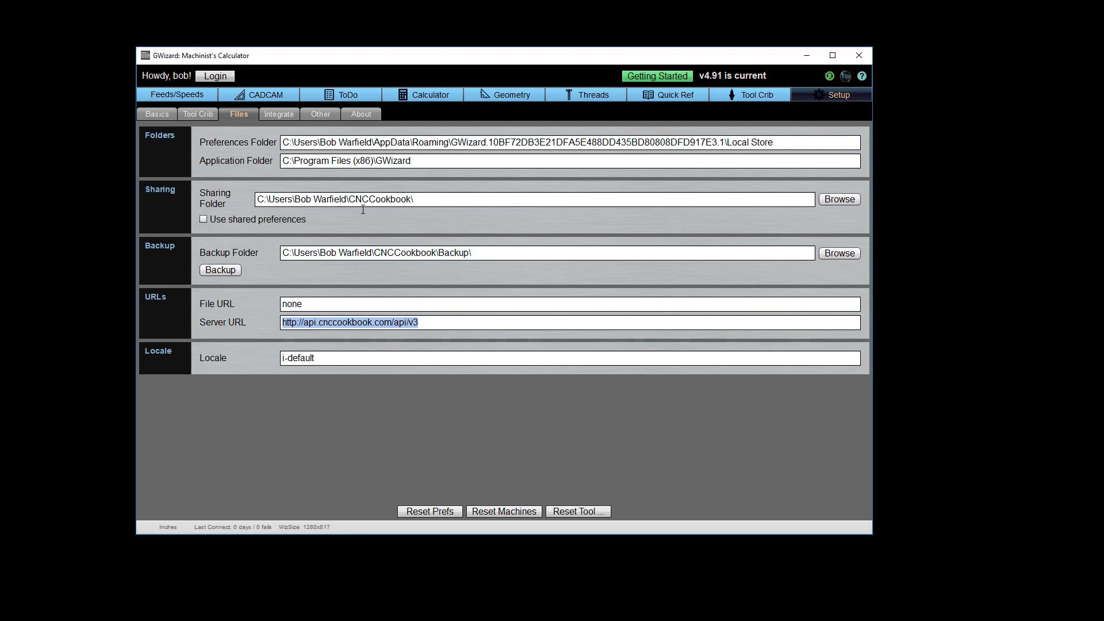
Tick Use shared preferences, highlight the Sharing Folder path, and go back to Basics
click(203, 219)
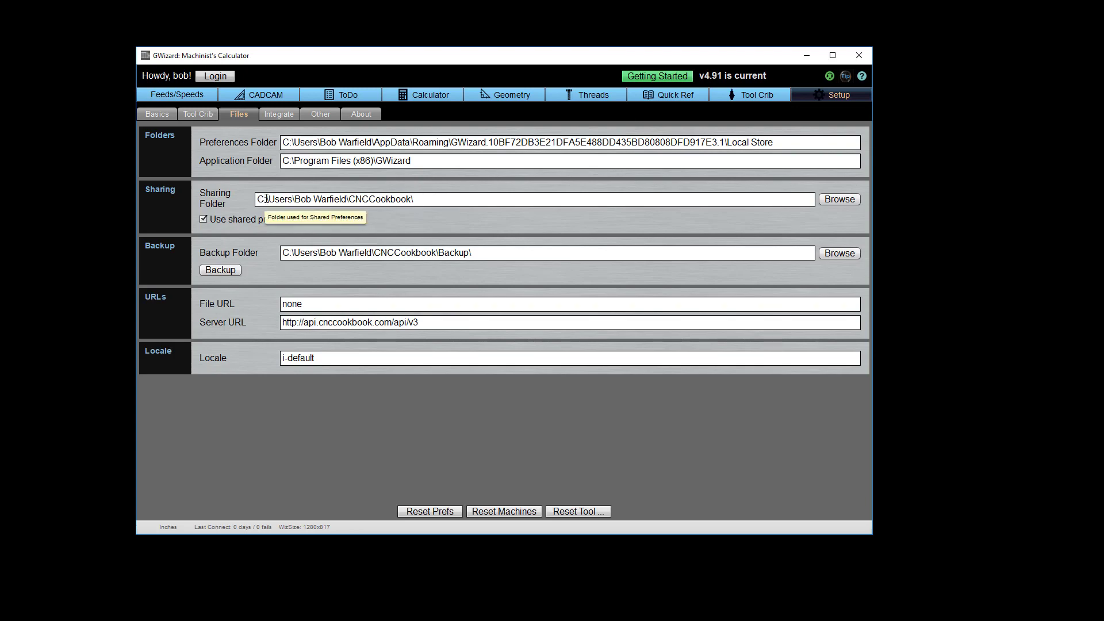
drag(258, 199, 428, 201)
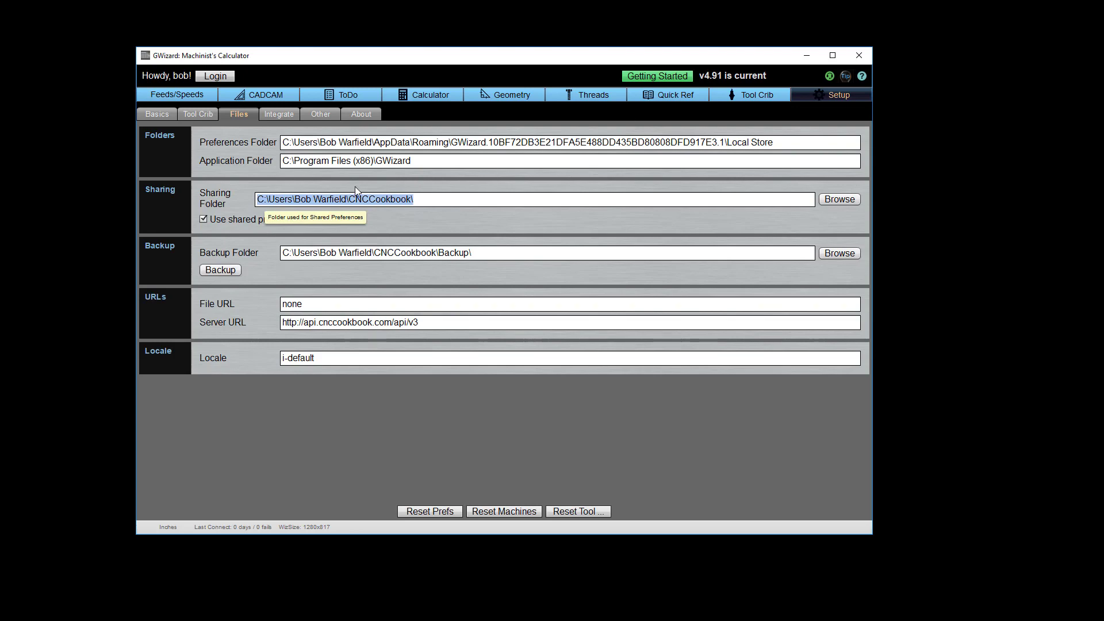
click(157, 113)
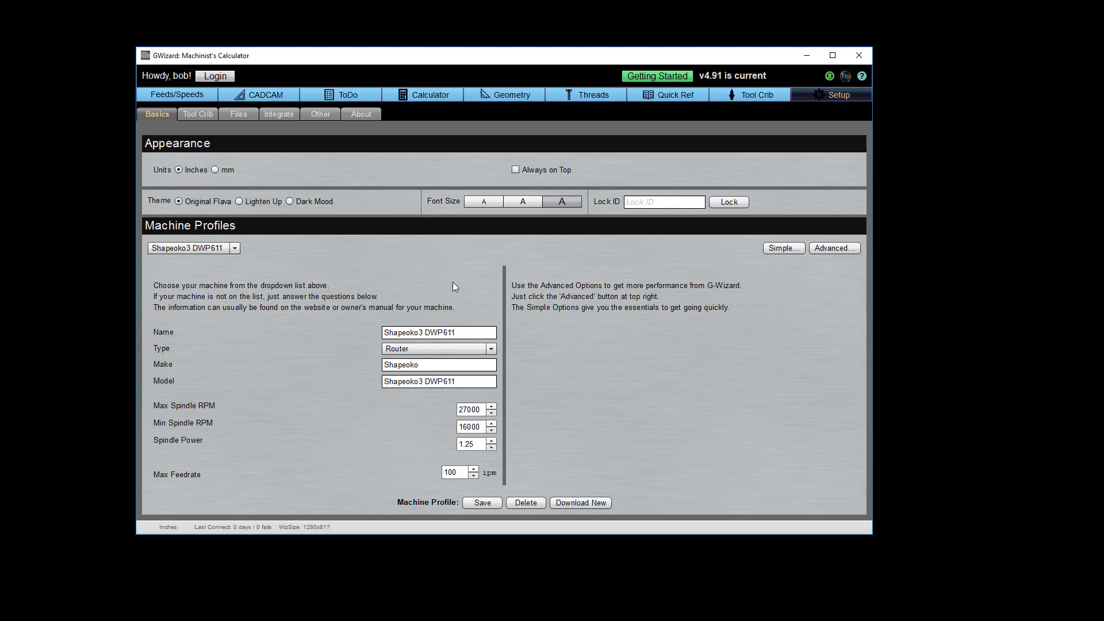
click(177, 95)
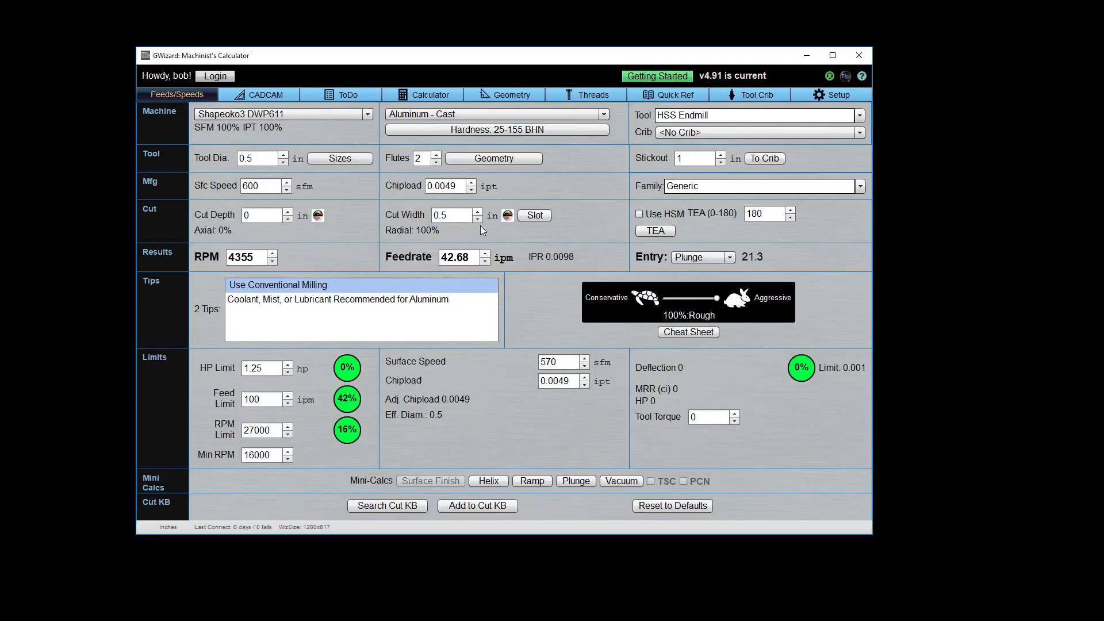
click(836, 92)
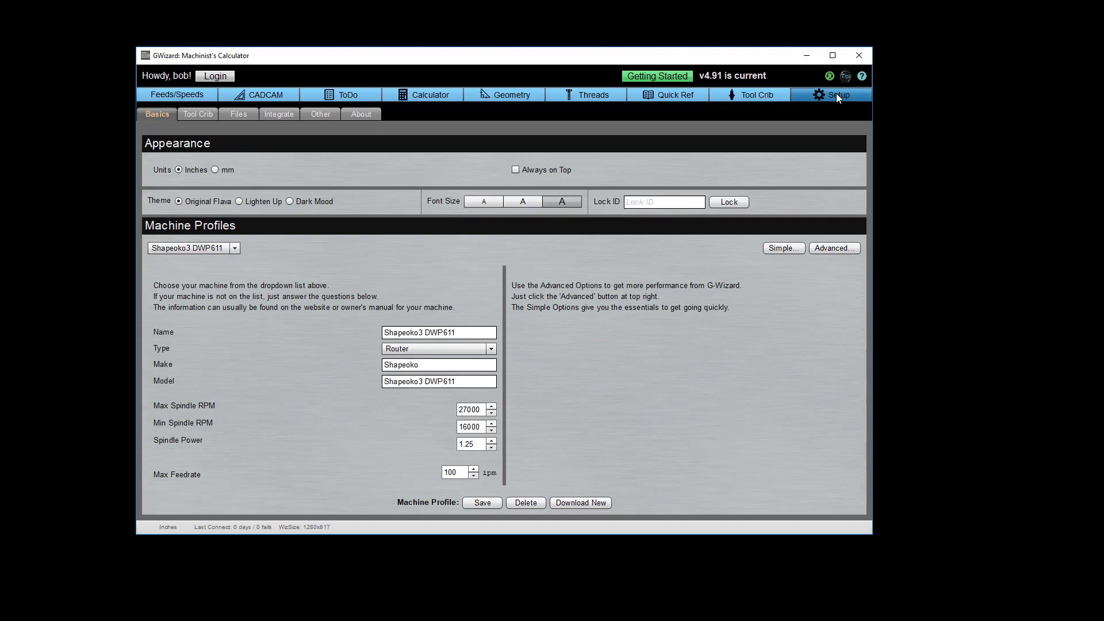